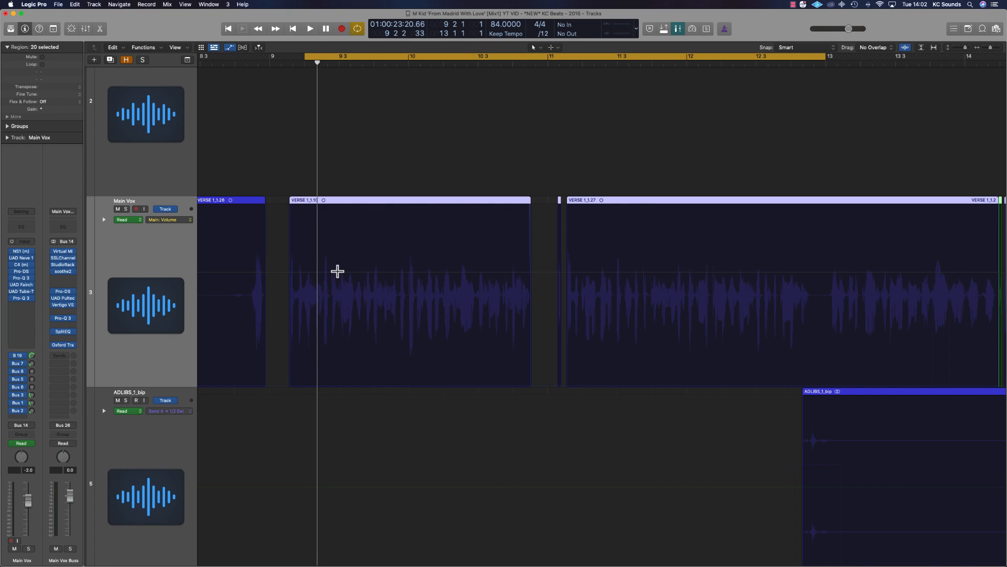
# Add two short Main Vox volume boosts in region VERSE 1_1.10, at about -0.3 dB and -0.6 dB, and clear the marquee selection.
pyautogui.press('a')
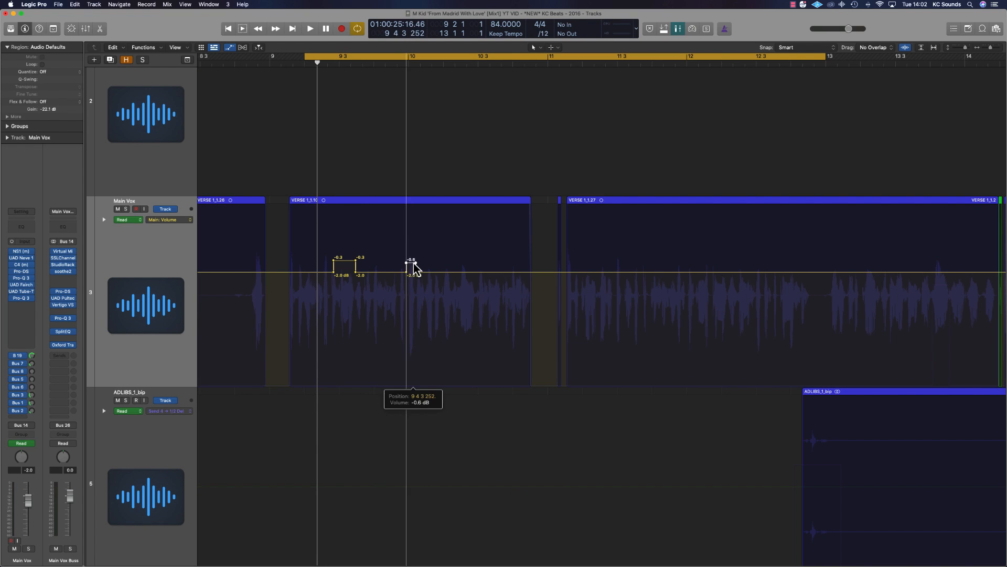
pyautogui.click(440, 273)
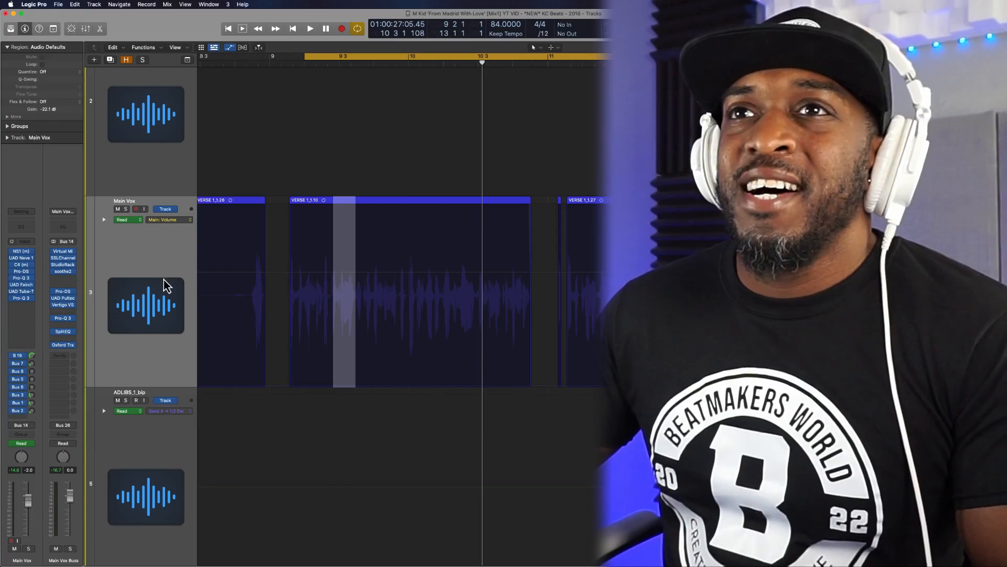
pyautogui.click(188, 347)
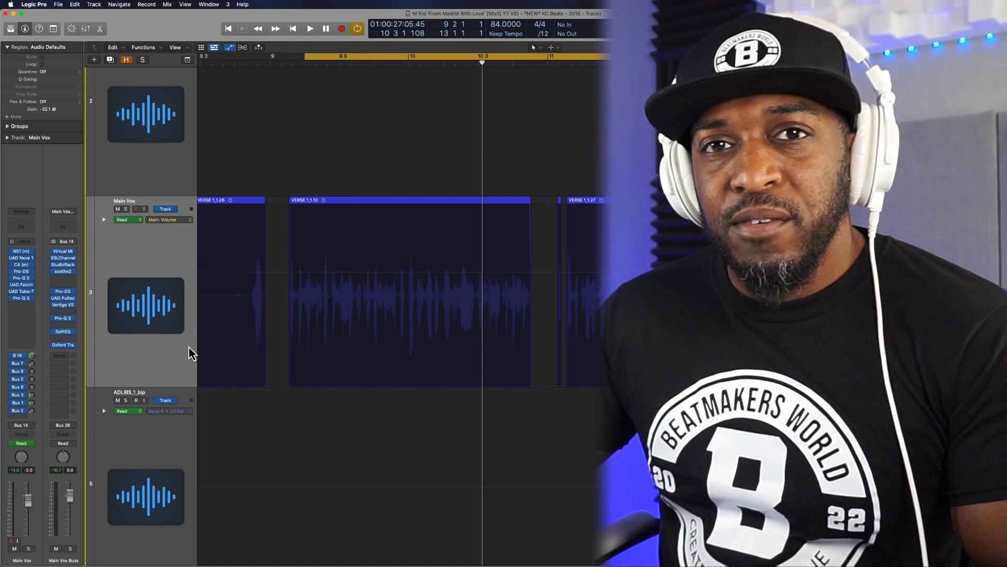
pyautogui.press('a')
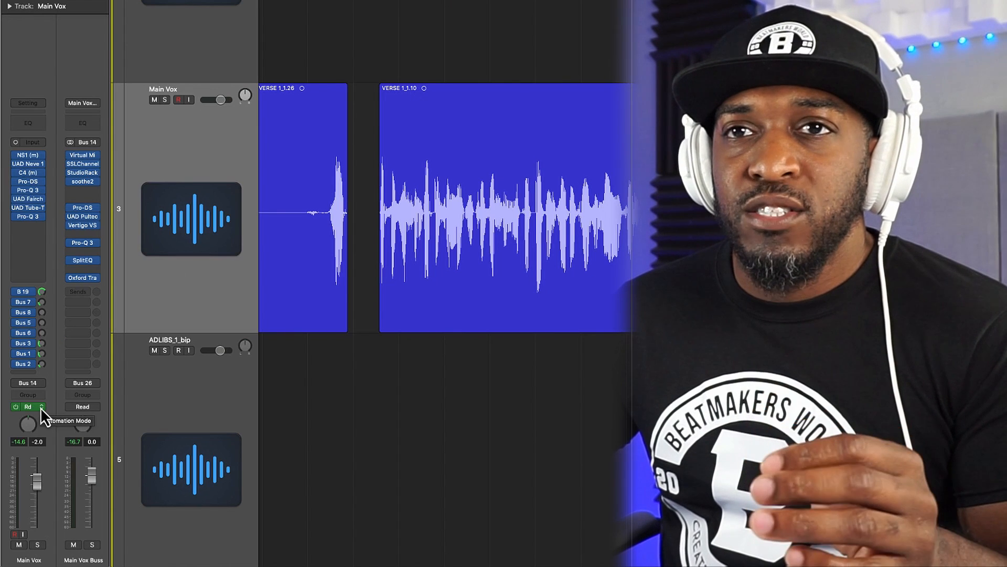
# Set the Main Vox automation mode to Touch and write volume automation during playback, lowering the fader to about -4.4 dB.
pyautogui.click(31, 444)
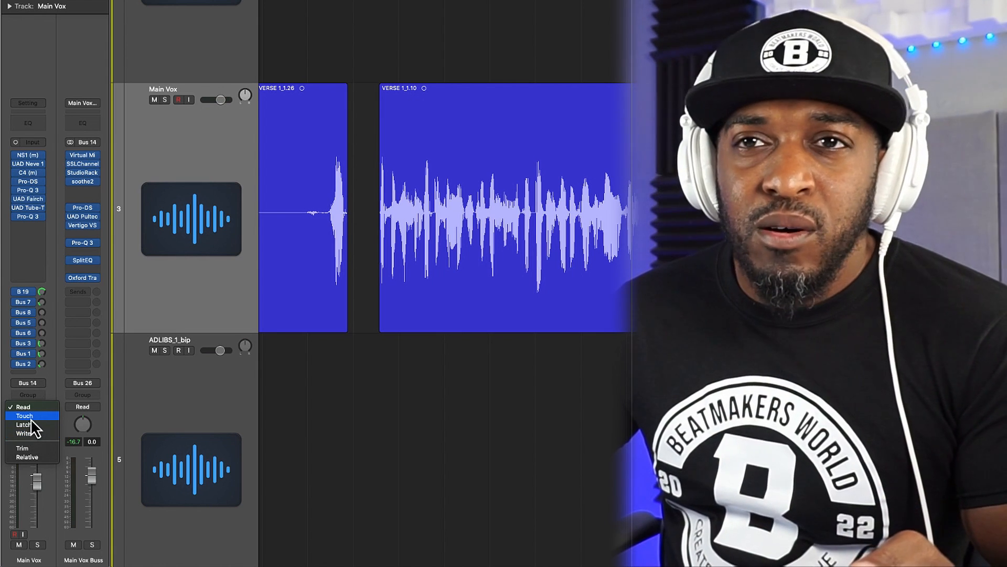
pyautogui.press('a')
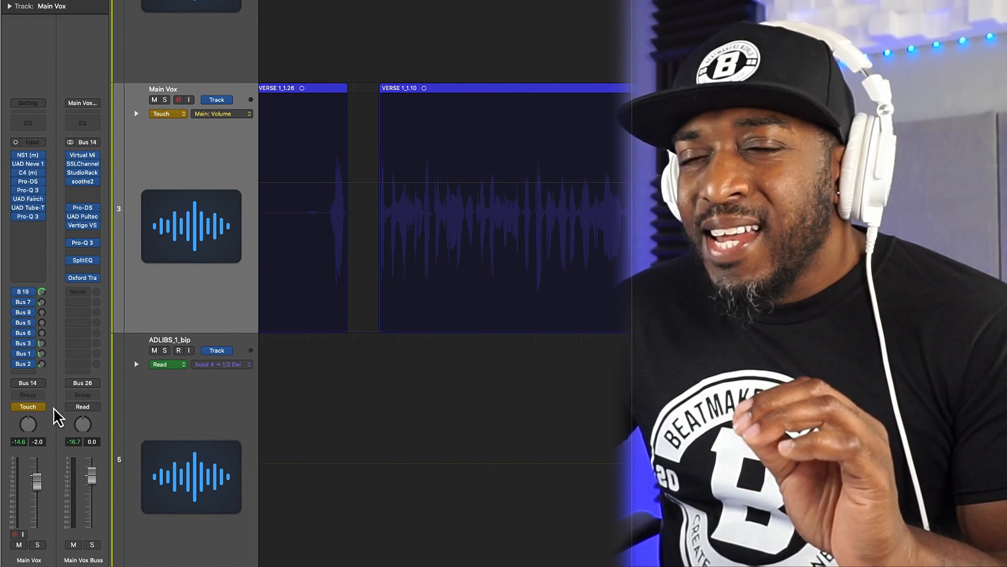
pyautogui.click(30, 408)
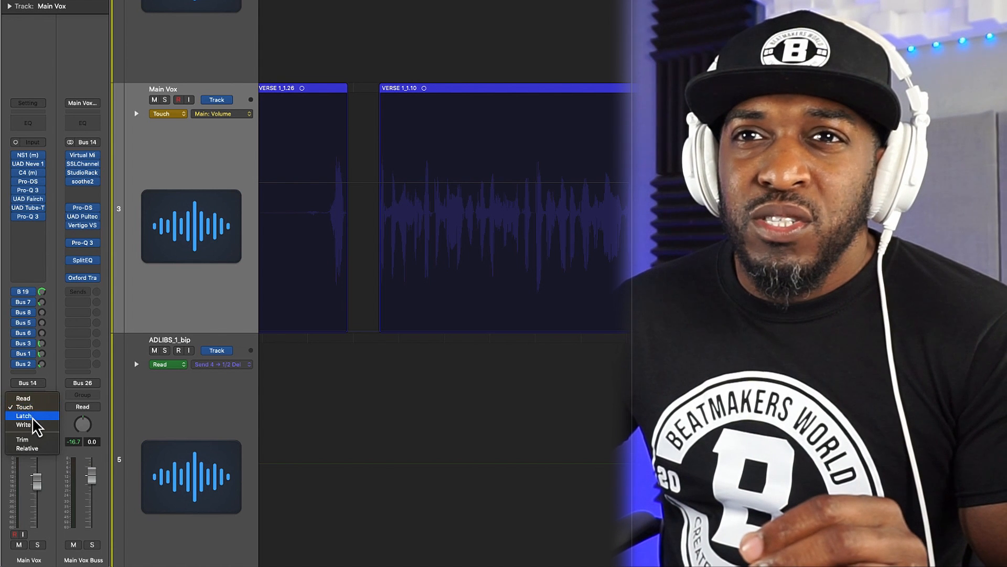
pyautogui.click(36, 407)
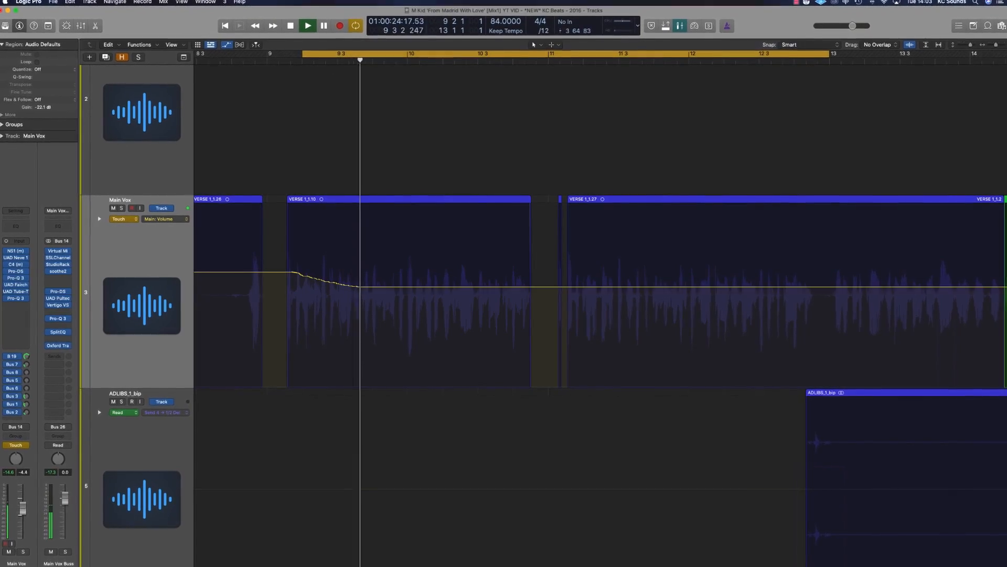
pyautogui.moveTo(14, 519); pyautogui.dragTo(11, 511)
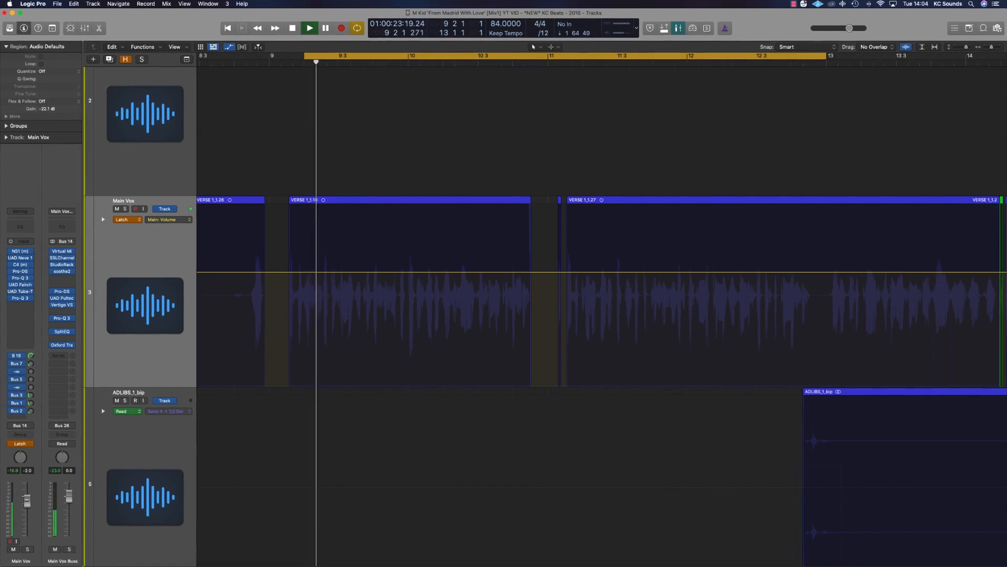
# Ride the Main Vox fader in Latch mode during playback to write volume automation, and return the track to Read for playback.
pyautogui.moveTo(29, 507); pyautogui.dragTo(29, 527)
pyautogui.press('space')
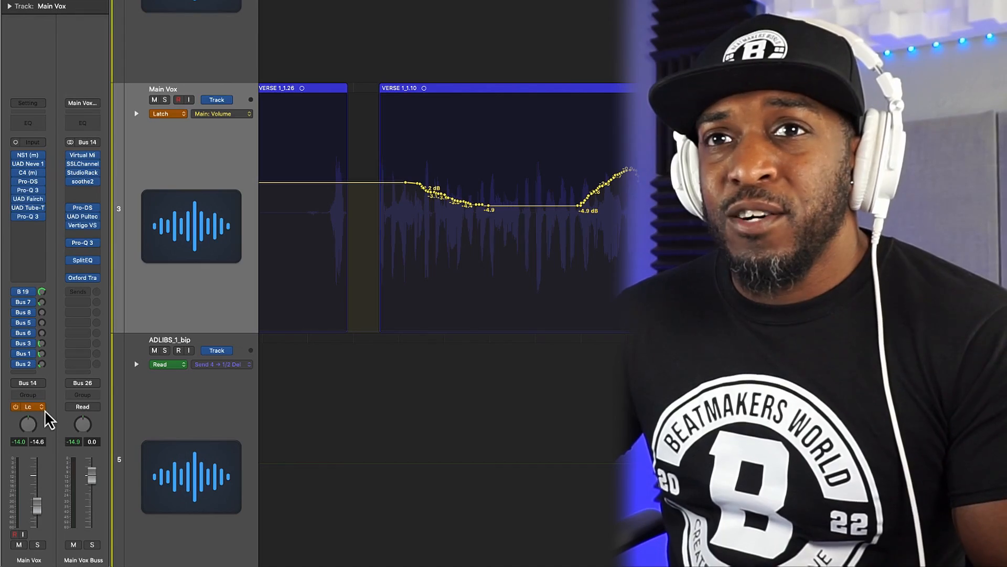
pyautogui.click(42, 407)
pyautogui.click(35, 390)
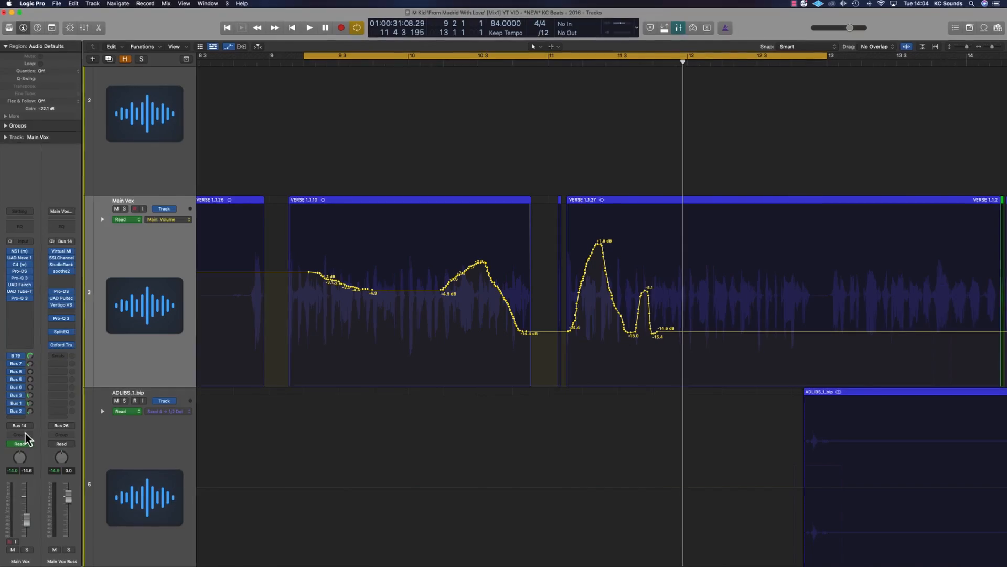
pyautogui.press('space')
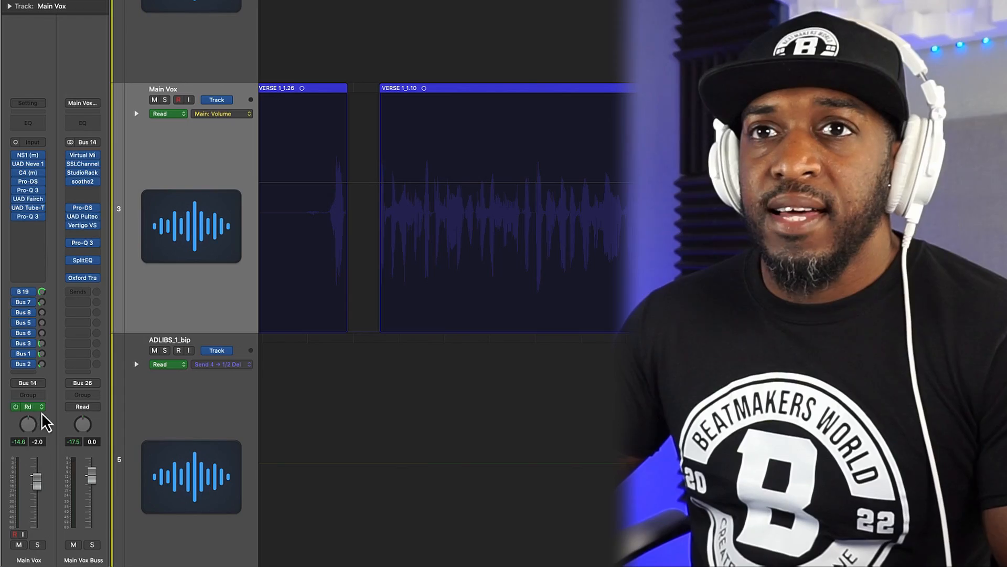
pyautogui.click(37, 409)
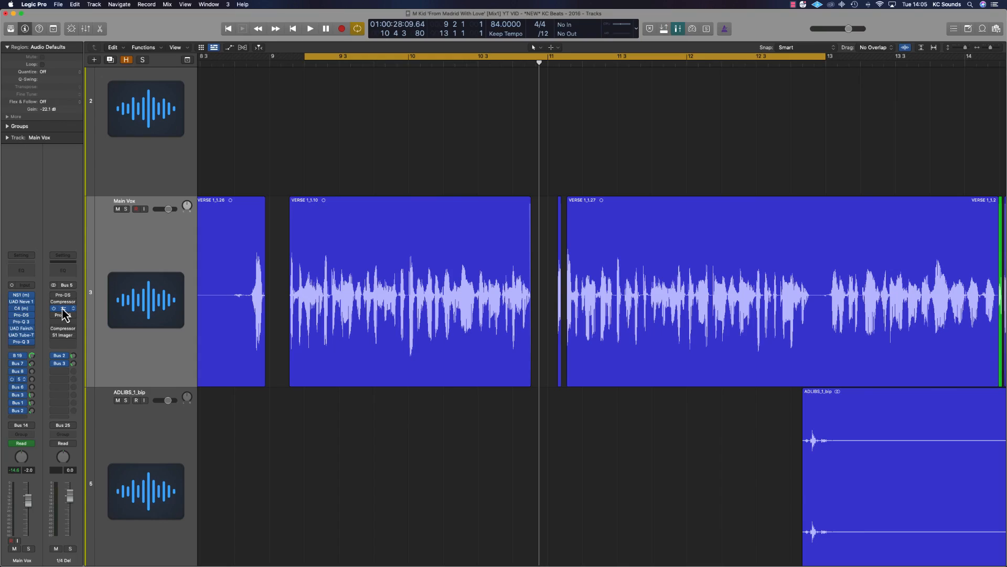
# Examine the delay settings of the Repeater plug-in on the 1/4 Del channel and close its window.
pyautogui.click(62, 309)
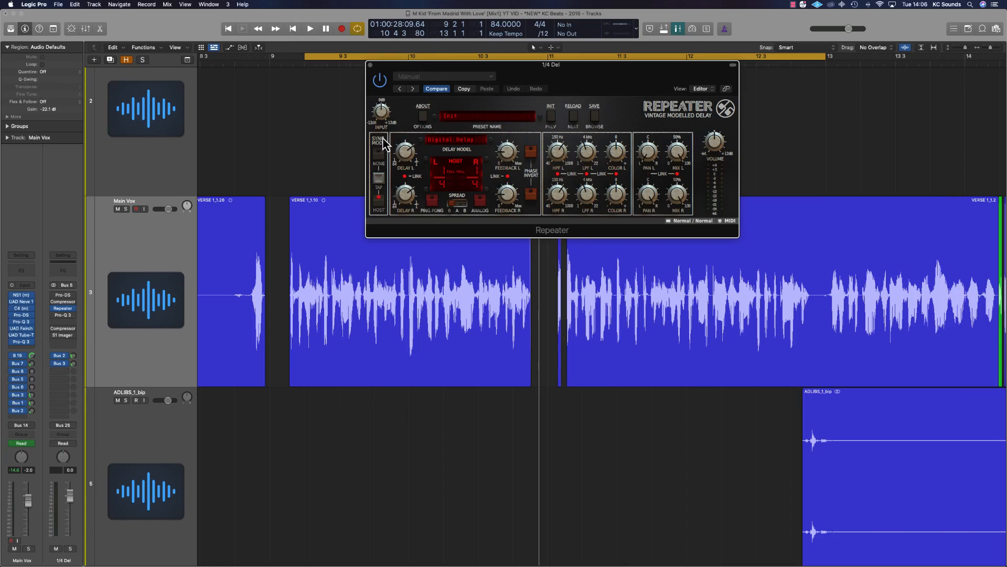
pyautogui.click(370, 66)
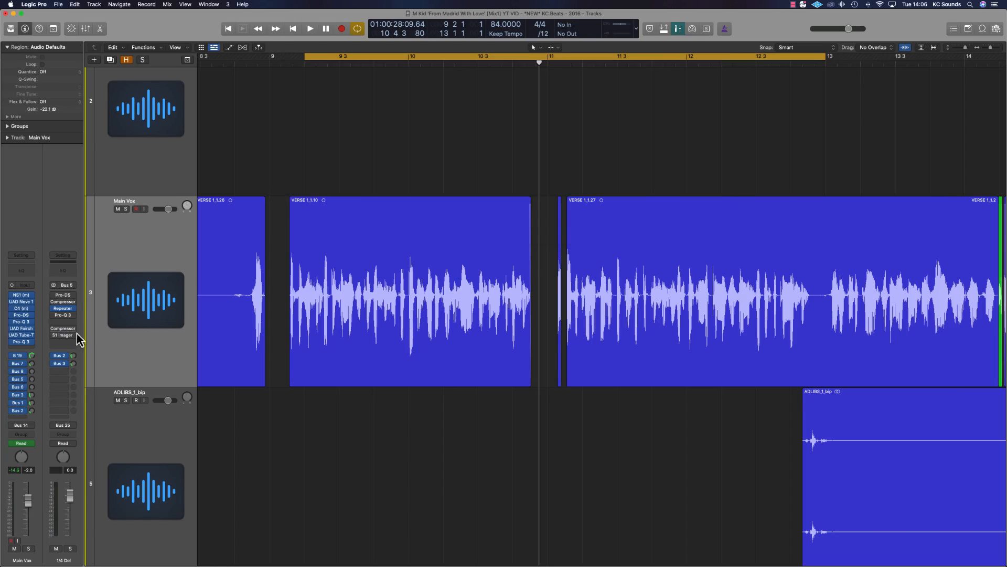
# Write Latch automation for the Main Vox Bus 5 send to 1/4 Del, raising it only around the end of region VERSE 1_1.10.
pyautogui.click(23, 380)
pyautogui.click(253, 420)
pyautogui.click(29, 444)
pyautogui.click(295, 455)
pyautogui.press('a')
pyautogui.press('super+Down')
pyautogui.press('super+Down')
pyautogui.press('super+Down')
pyautogui.press('super+Right')
pyautogui.hscroll(-2, 285, 389)
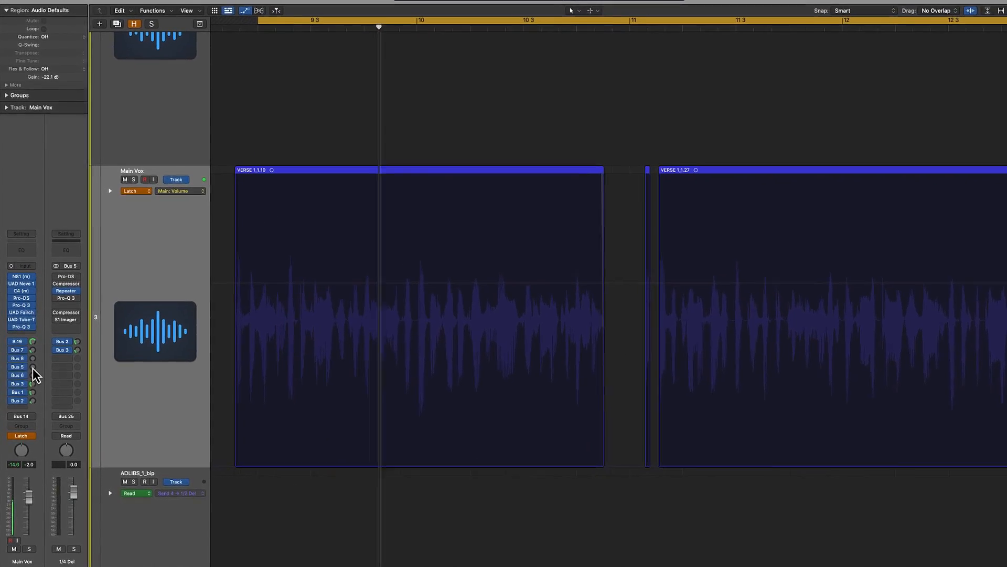
pyautogui.moveTo(34, 354); pyautogui.dragTo(35, 358)
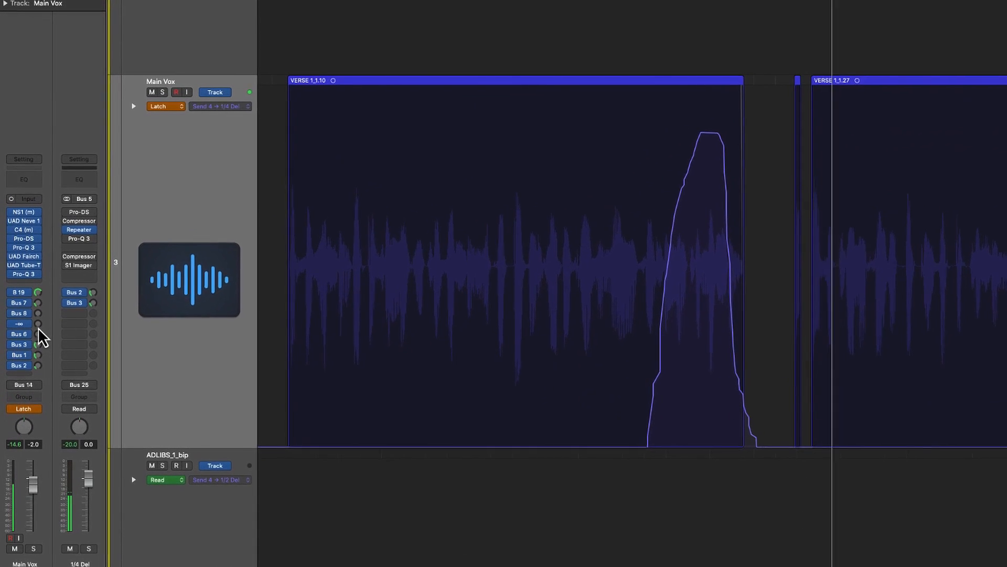
pyautogui.click(157, 118)
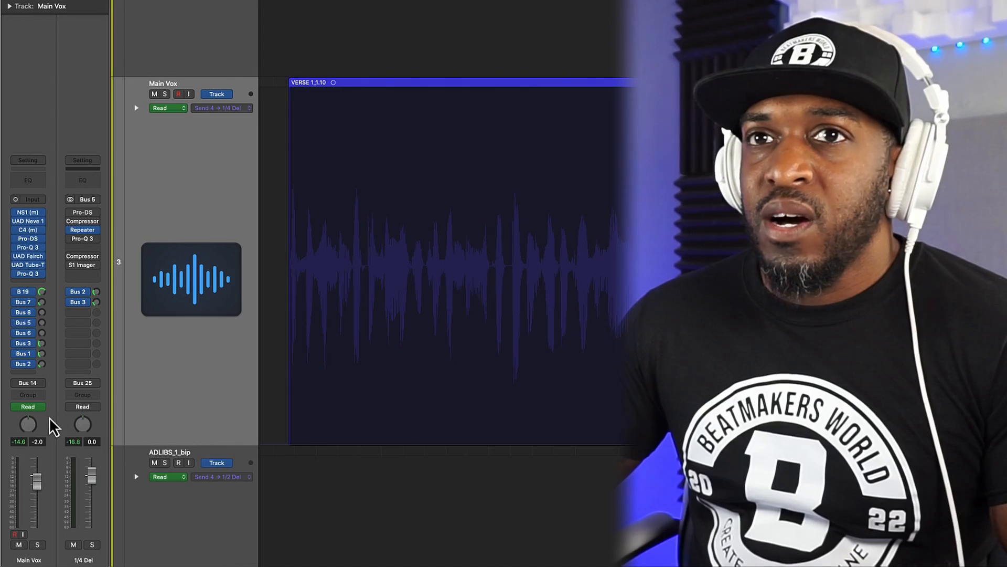
# Set Main Vox to Latch again, engage its Bus 5 send to 1/4 Del, and start playback.
pyautogui.click(28, 407)
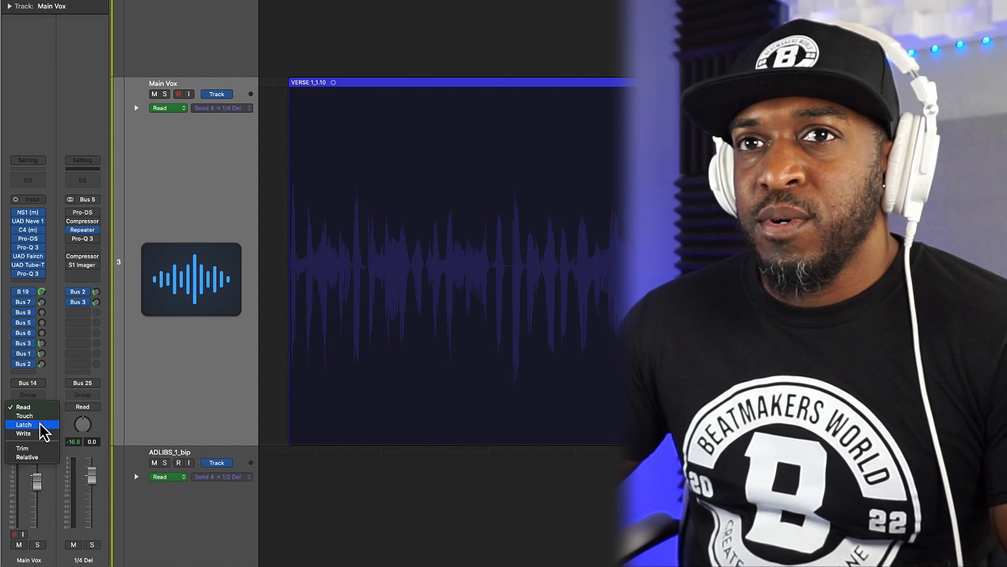
pyautogui.click(37, 419)
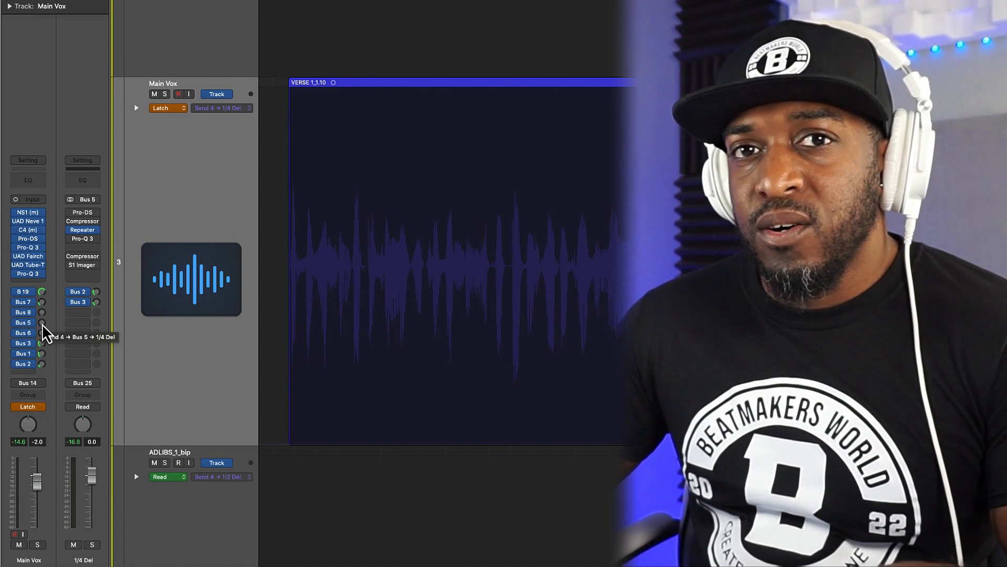
pyautogui.click(42, 322)
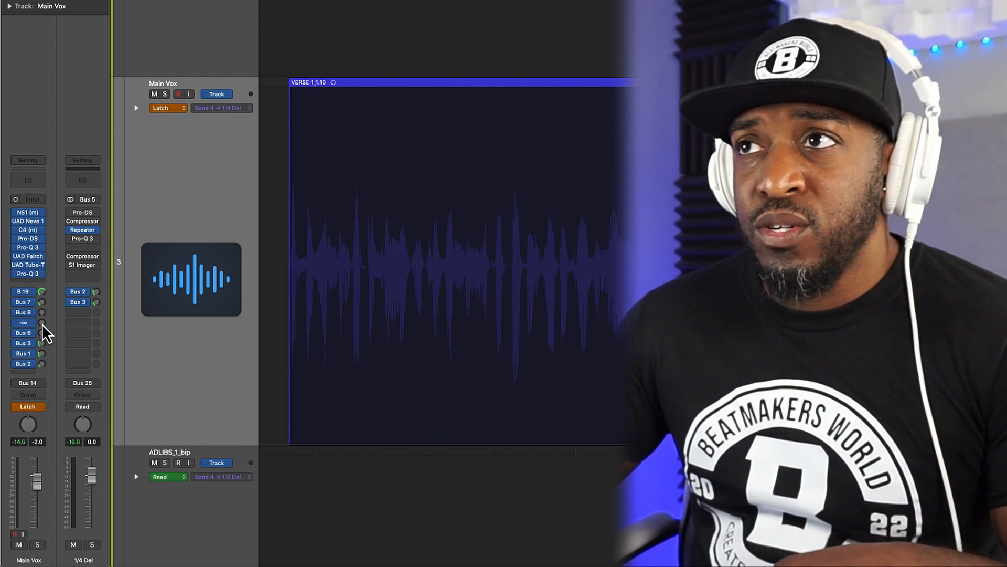
pyautogui.press('space')
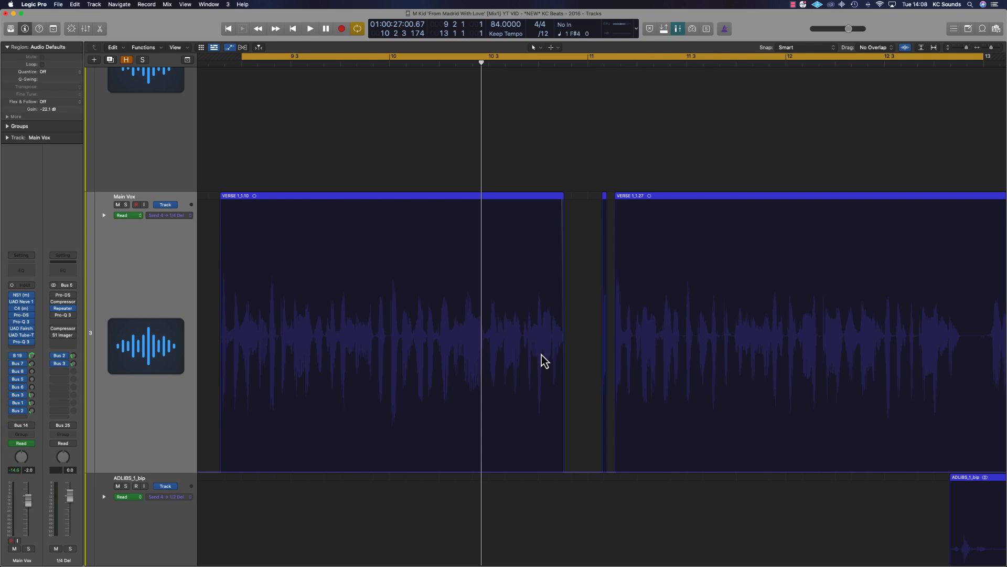
# Raise the Main Vox 1/4 Del send to about -3.0 dB over the end of VERSE 1_1.10 and -2.9 dB over 12 3 3 to 12 4 2.
pyautogui.moveTo(522, 306); pyautogui.dragTo(565, 357)
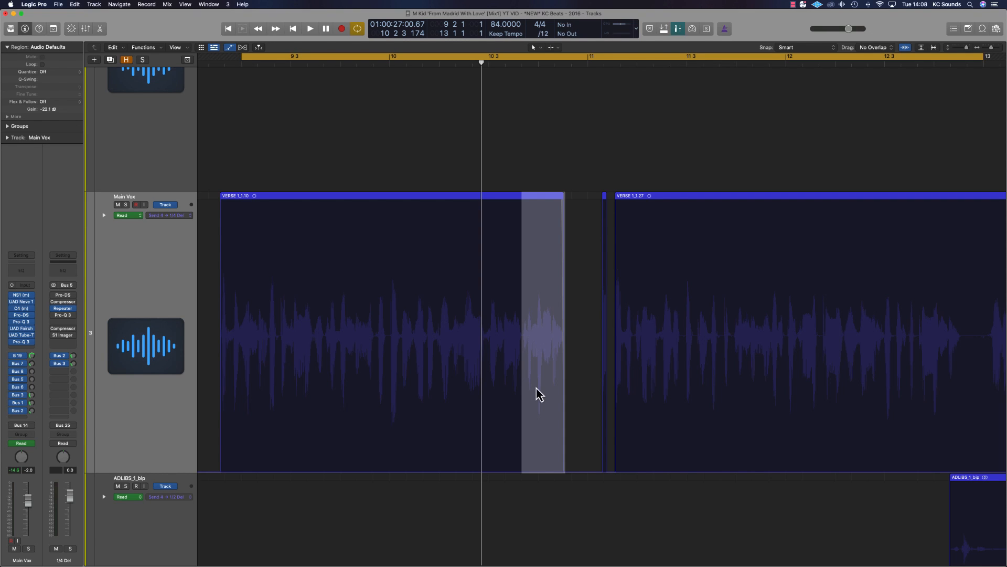
pyautogui.click(541, 476)
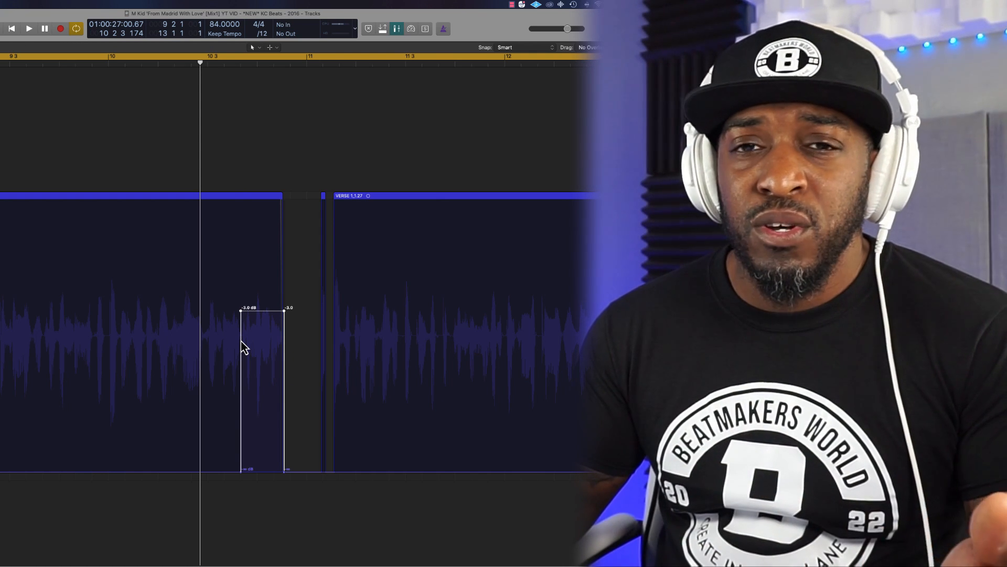
pyautogui.moveTo(794, 360); pyautogui.dragTo(836, 359)
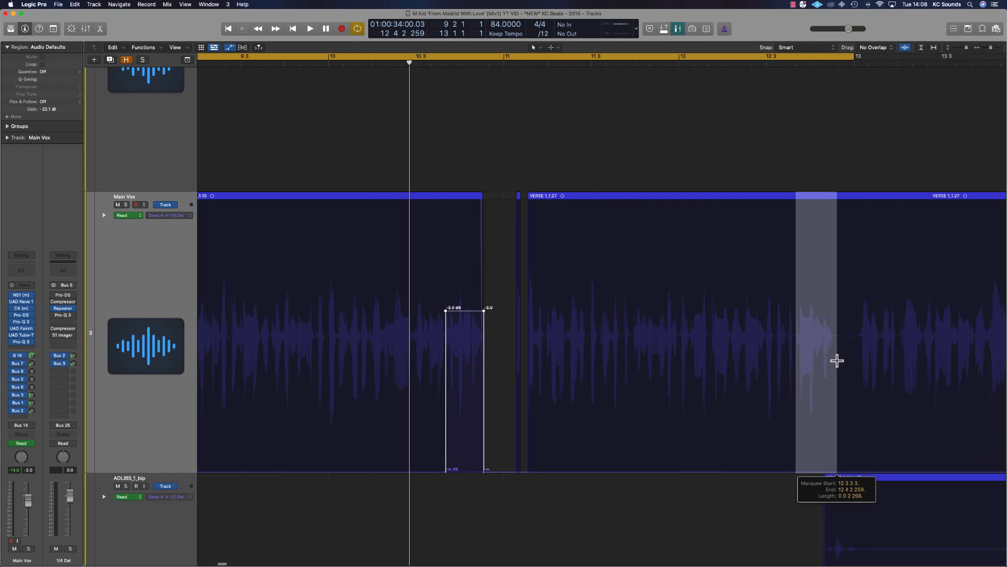
pyautogui.click(827, 397)
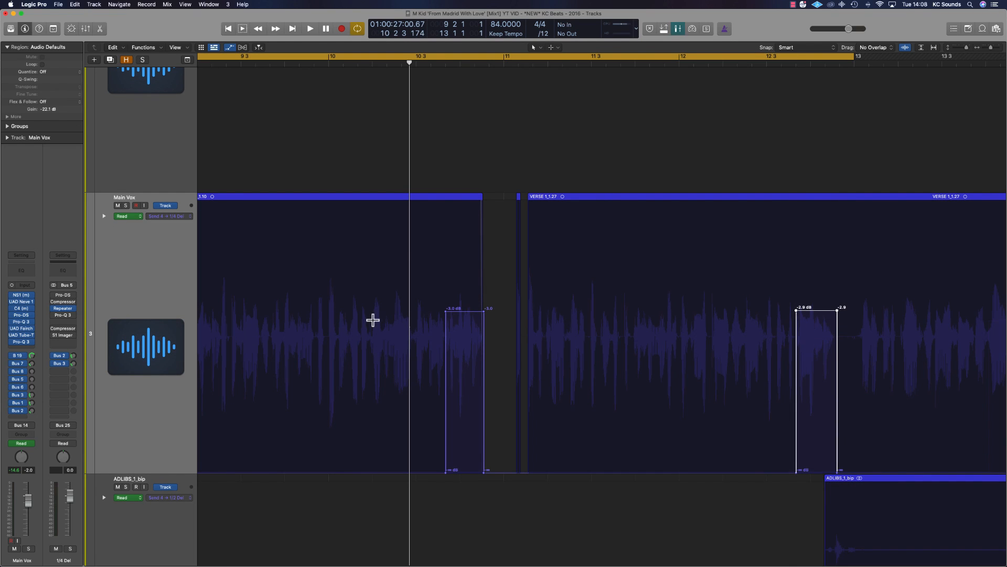
# Add a very short 1/4 Del send boost on the Main Vox track at bar 10 and play the section.
pyautogui.moveTo(327, 306)
pyautogui.mouseDown()
pyautogui.moveTo(337, 341)
pyautogui.moveTo(333, 314)
pyautogui.mouseUp()
pyautogui.click(337, 344)
pyautogui.press('space')
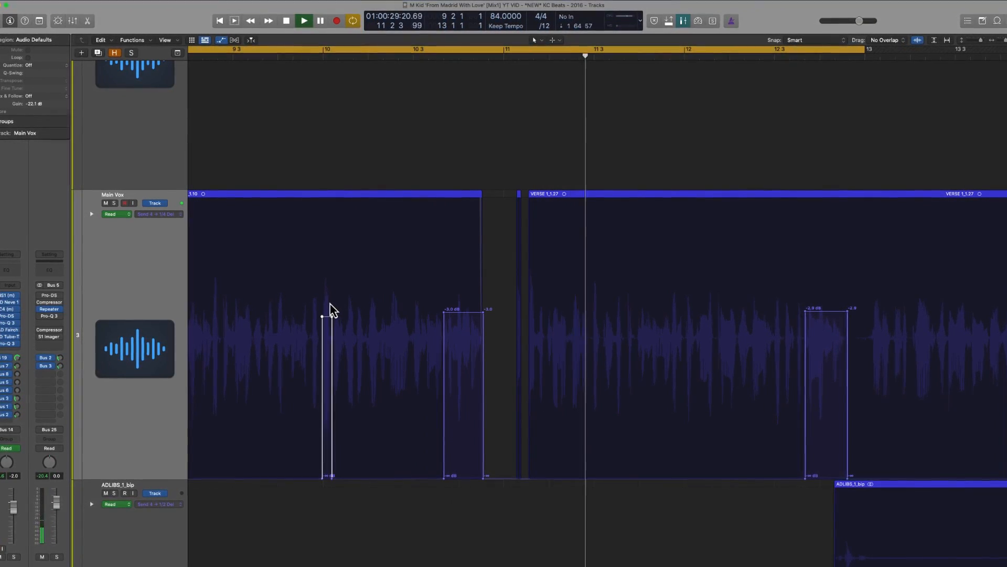
pyautogui.press('c')
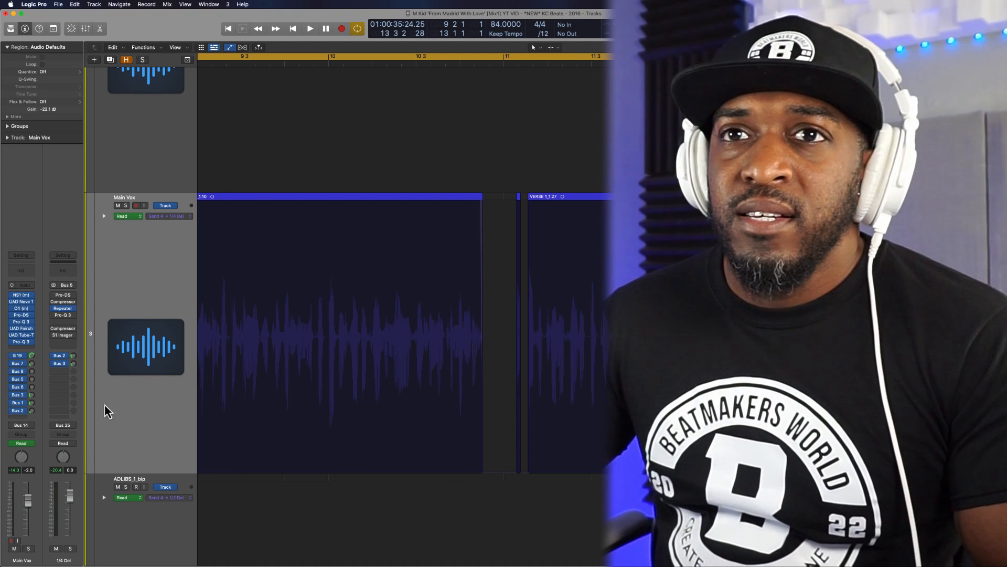
# Write Latch automation for the Main Vox Bus 1 reverb send, raising it toward bar 11 and dropping it in VERSE 1_1.27, and restore Read mode.
pyautogui.click(21, 443)
pyautogui.click(24, 462)
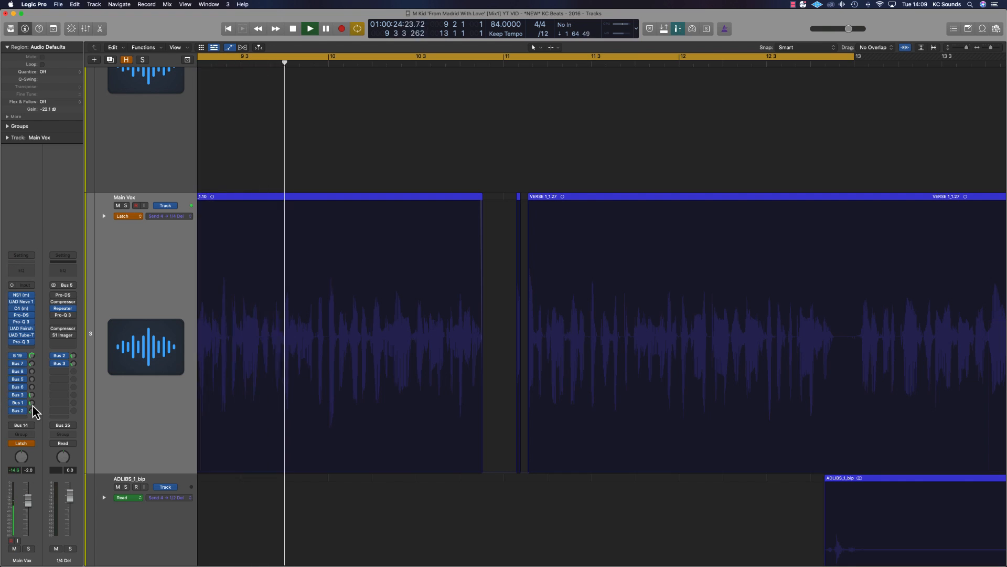
pyautogui.click(33, 405)
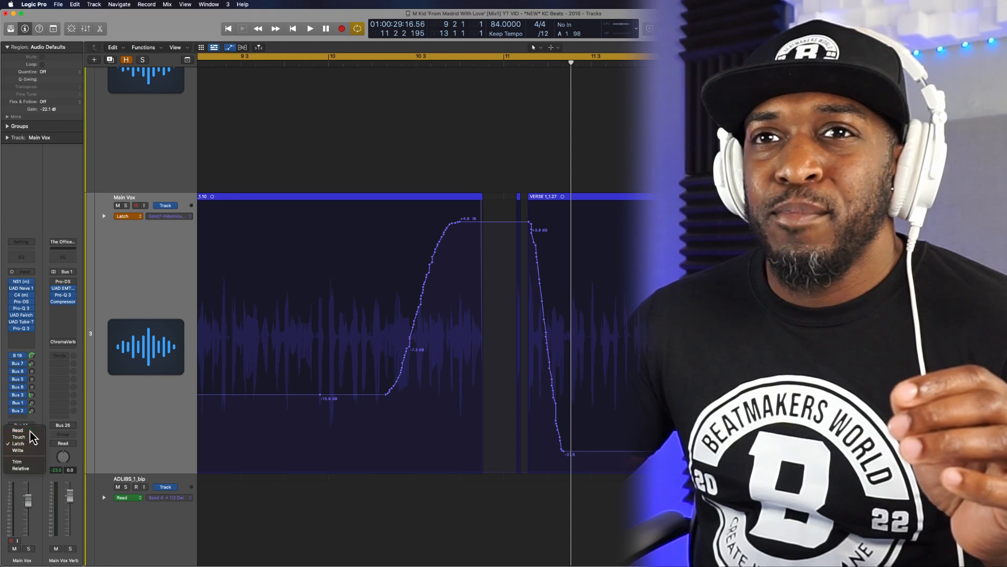
pyautogui.click(19, 431)
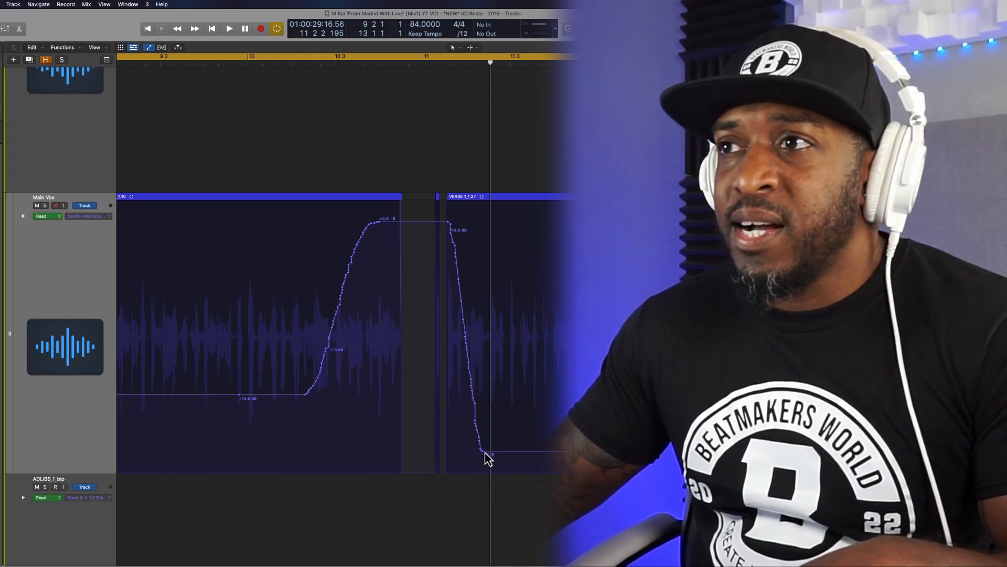
# Move the reverb send automation's drop to about bar 11 and extend its peak just past the end of VERSE 1_1.10.
pyautogui.moveTo(484, 455); pyautogui.dragTo(429, 451)
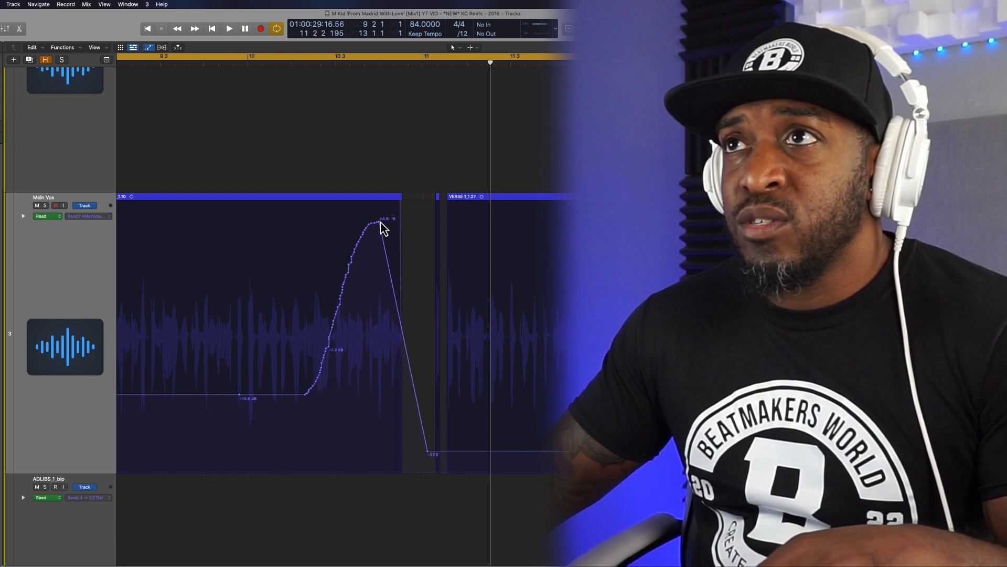
pyautogui.moveTo(380, 222); pyautogui.dragTo(396, 222)
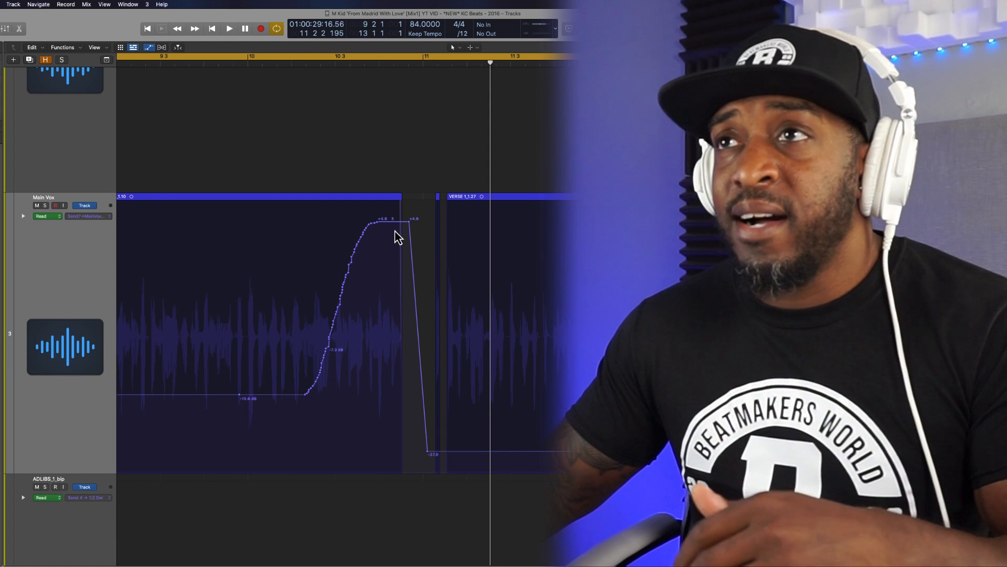
# Straighten the reverb send's rise into one linear ramp starting shortly after bar 10, and play the result.
pyautogui.moveTo(377, 225); pyautogui.dragTo(346, 274)
pyautogui.moveTo(336, 362); pyautogui.dragTo(320, 392)
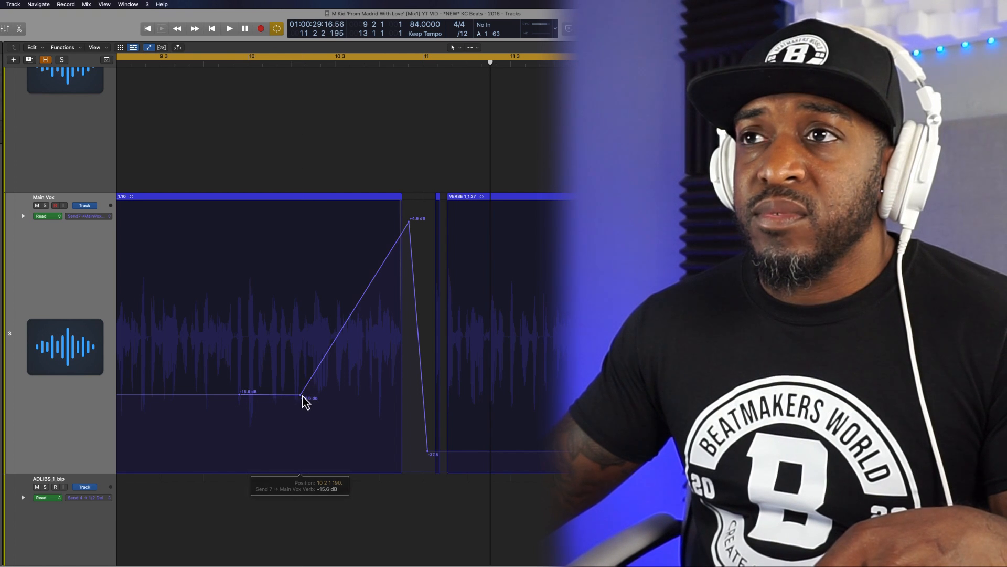
pyautogui.moveTo(302, 395); pyautogui.dragTo(269, 394)
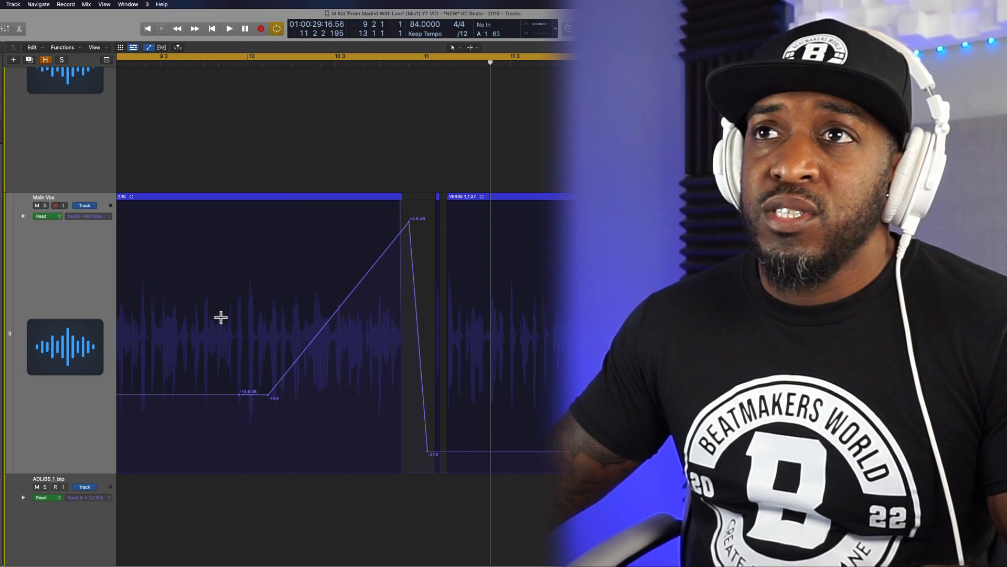
pyautogui.press('space')
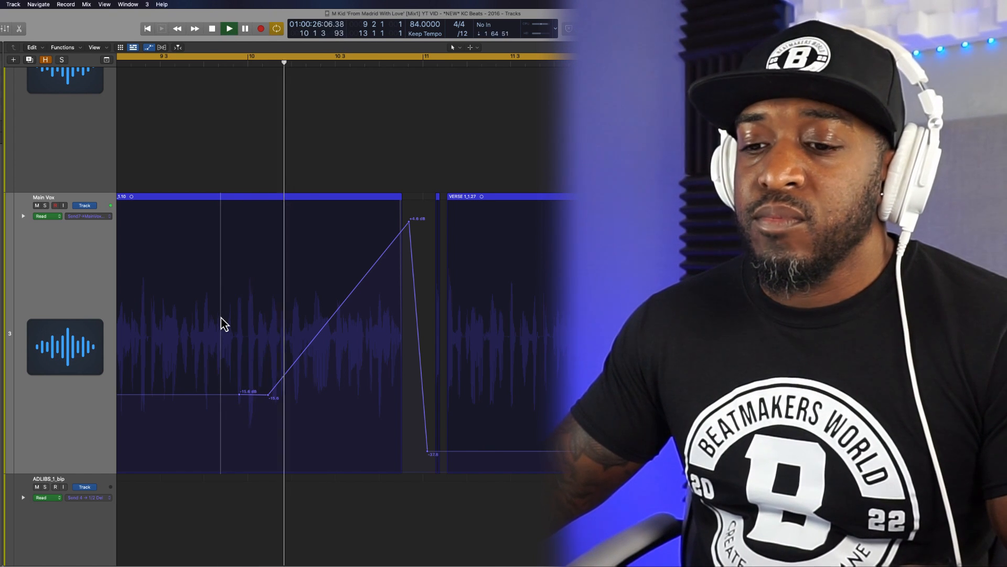